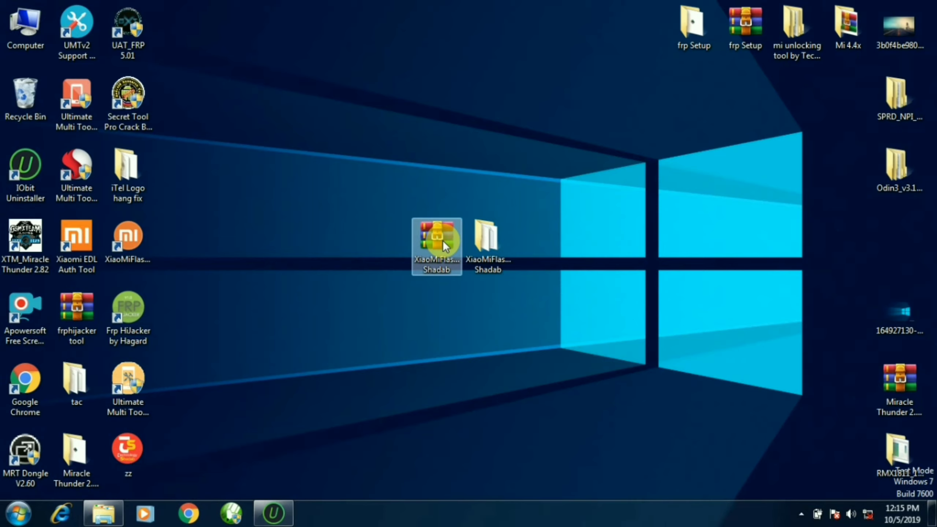
# Step: Open the extracted XiaoMiFlash2020 folder on the desktop and copy the installation password from the 1111 text file
pyautogui.click(487, 256)
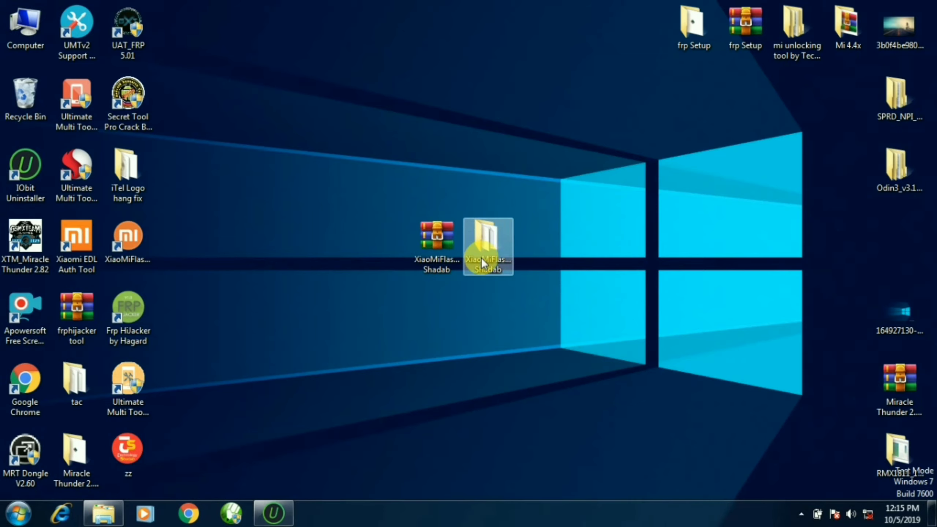
pyautogui.click(447, 246)
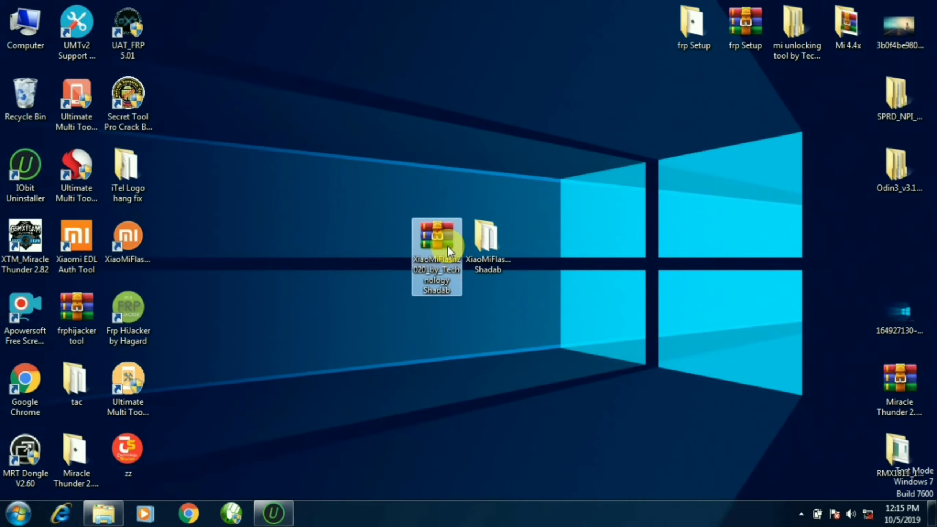
pyautogui.doubleClick(489, 248)
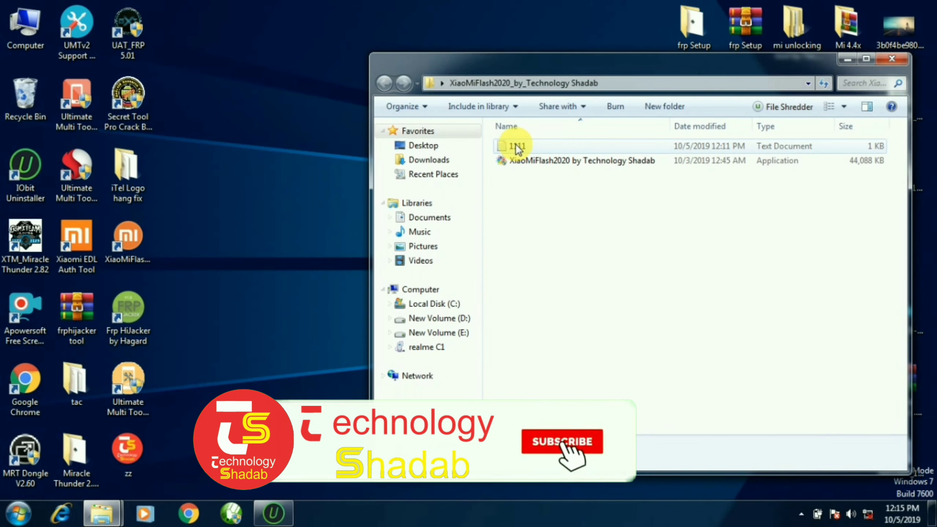
pyautogui.doubleClick(516, 147)
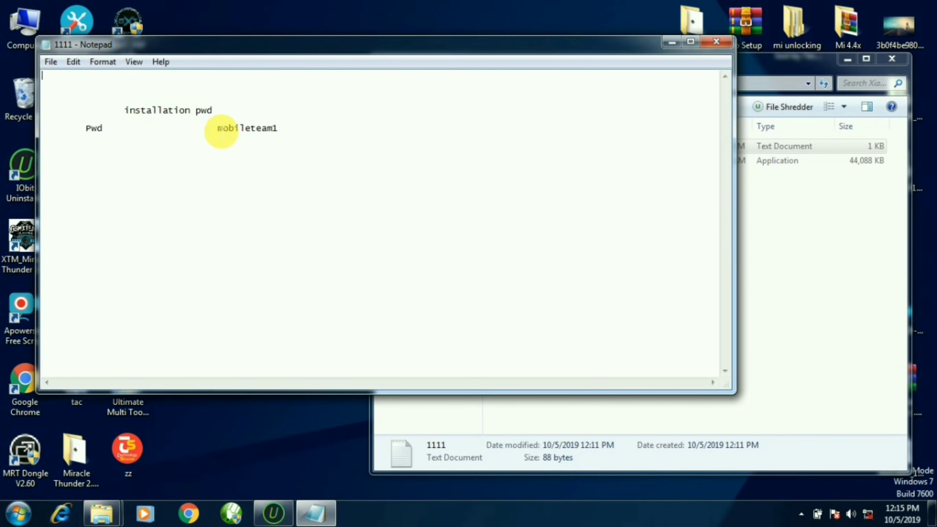
pyautogui.moveTo(218, 128); pyautogui.dragTo(374, 152)
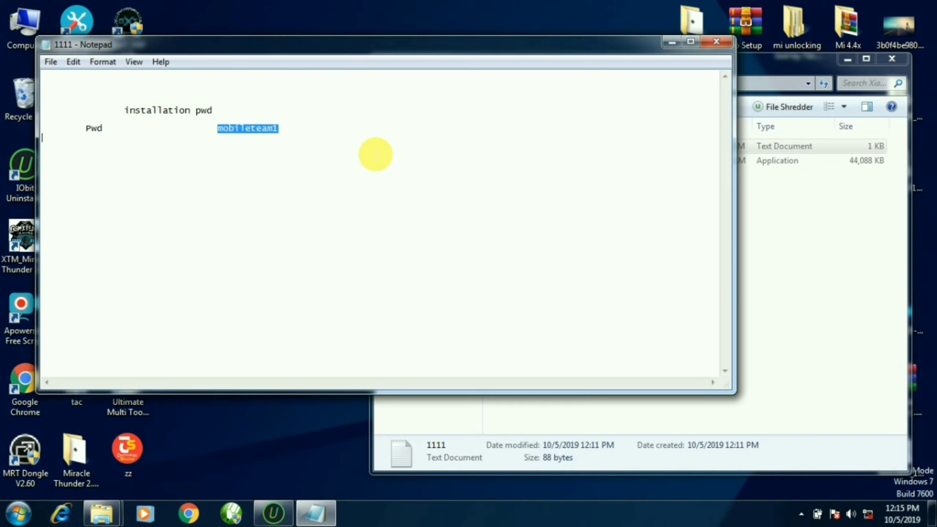
pyautogui.click(717, 42)
# Step: Run the XiaoMiFlash2020 installer application from the folder and accept English as the setup language
pyautogui.click(627, 161)
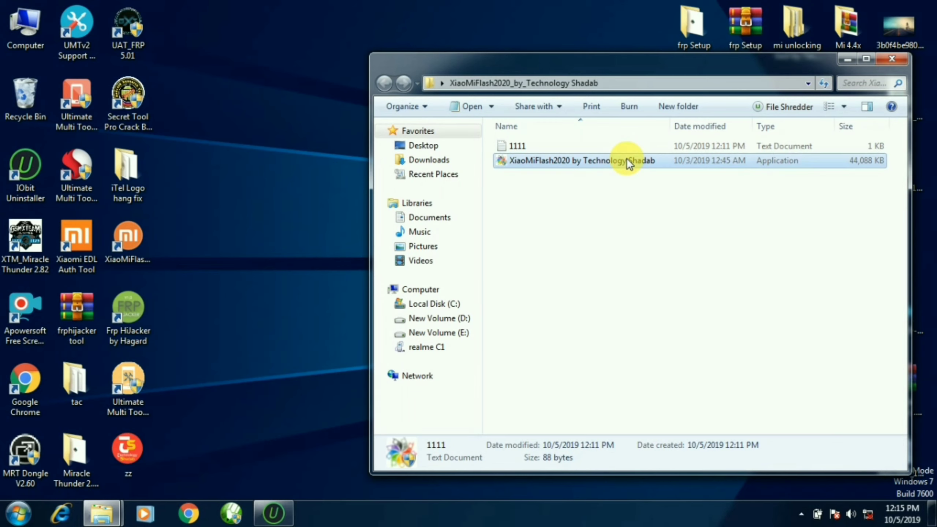
pyautogui.doubleClick(627, 163)
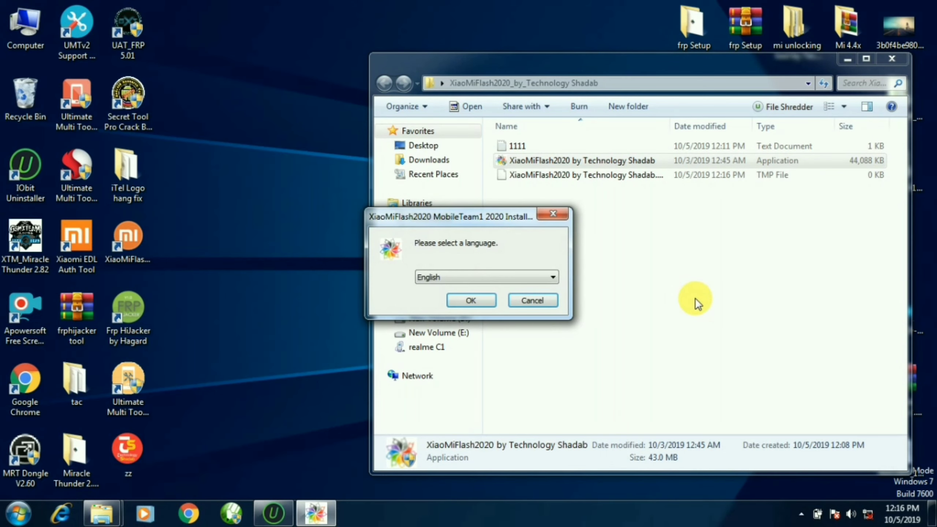
pyautogui.click(467, 295)
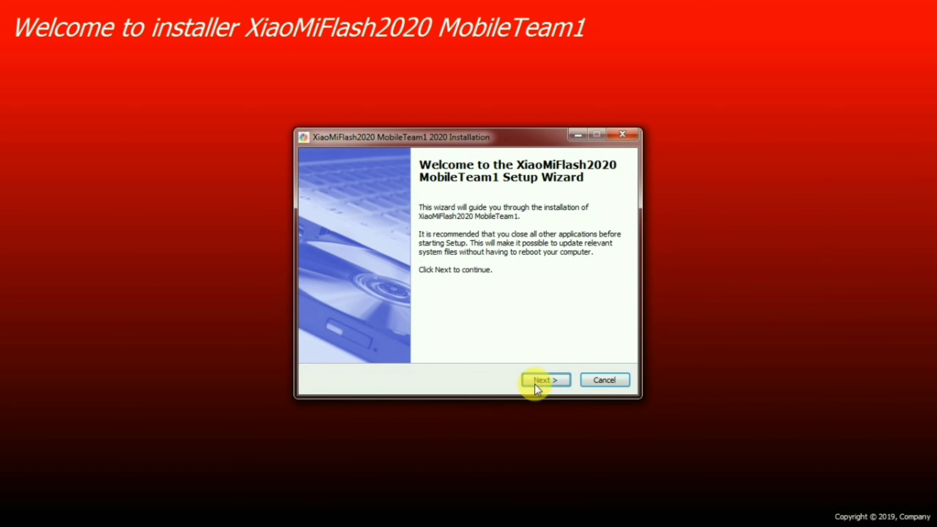
# Step: Proceed past the setup wizard's welcome page and enter the copied installation password
pyautogui.click(540, 378)
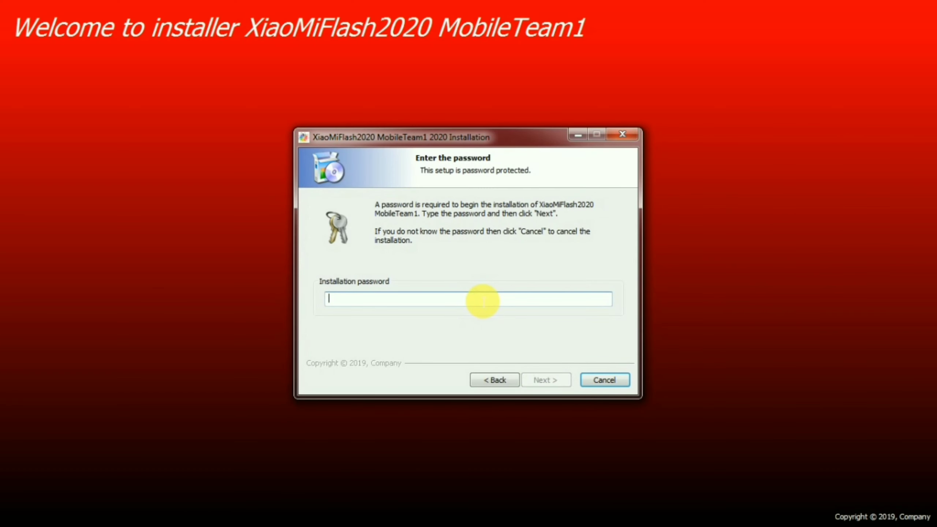
pyautogui.hotkey('ctrl', 'v')
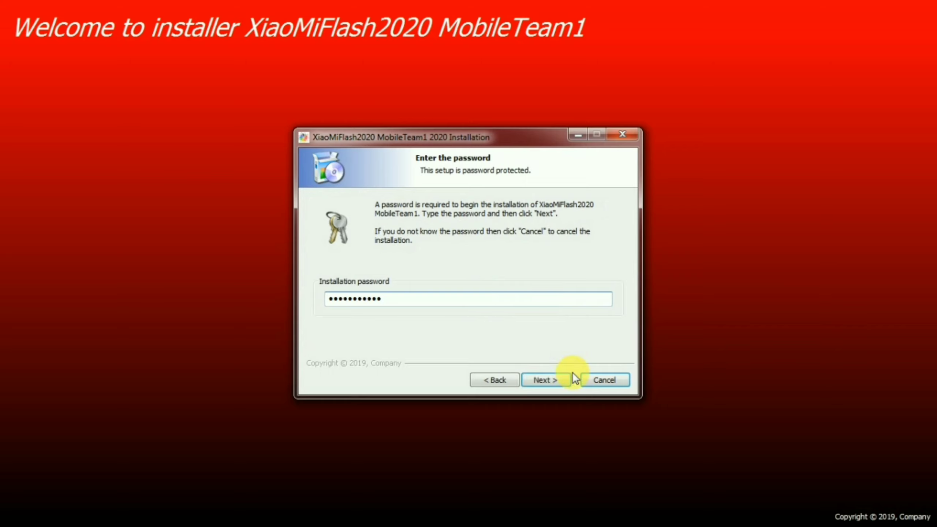
pyautogui.click(550, 382)
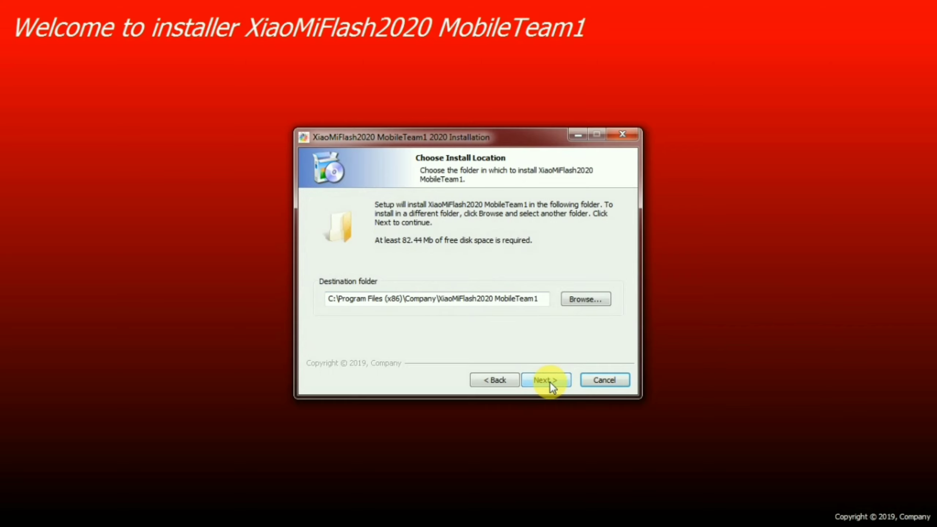
# Step: Install the program in the default destination folder with the option to create a desktop icon kept on
pyautogui.click(549, 381)
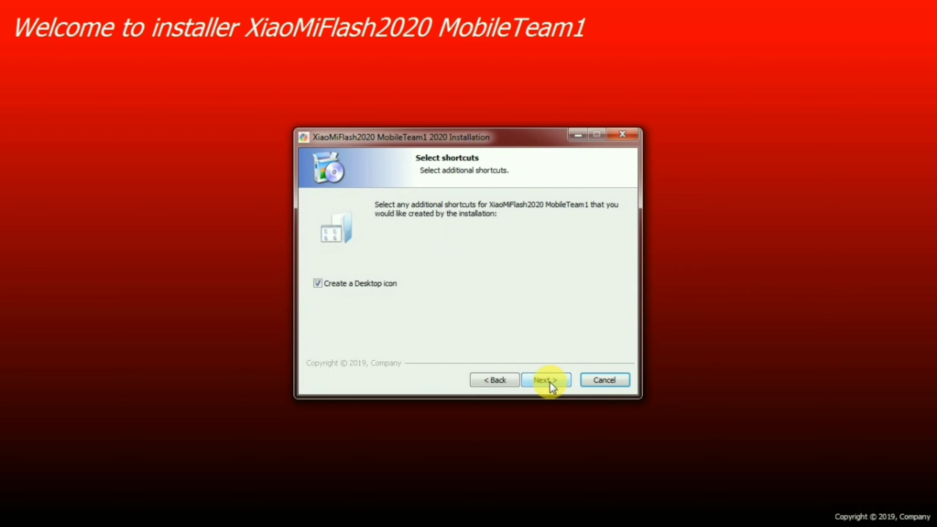
pyautogui.click(495, 380)
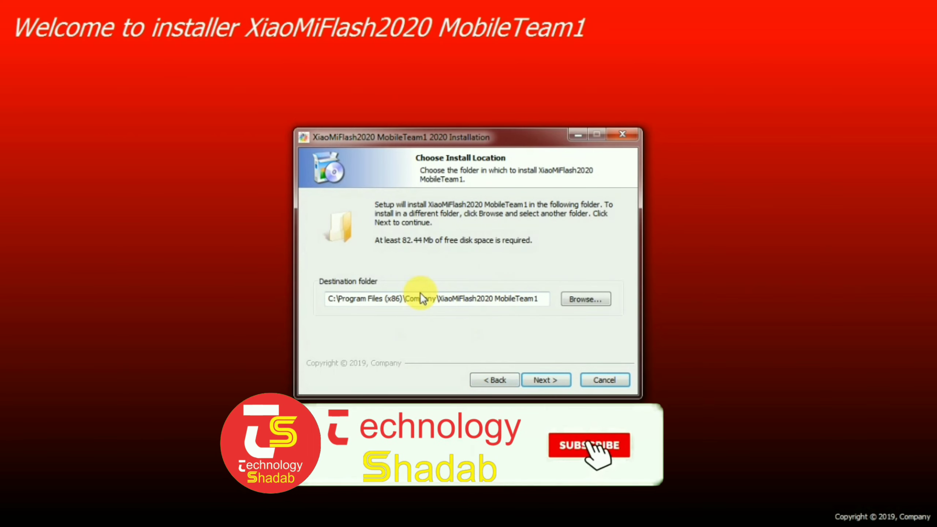
pyautogui.click(541, 380)
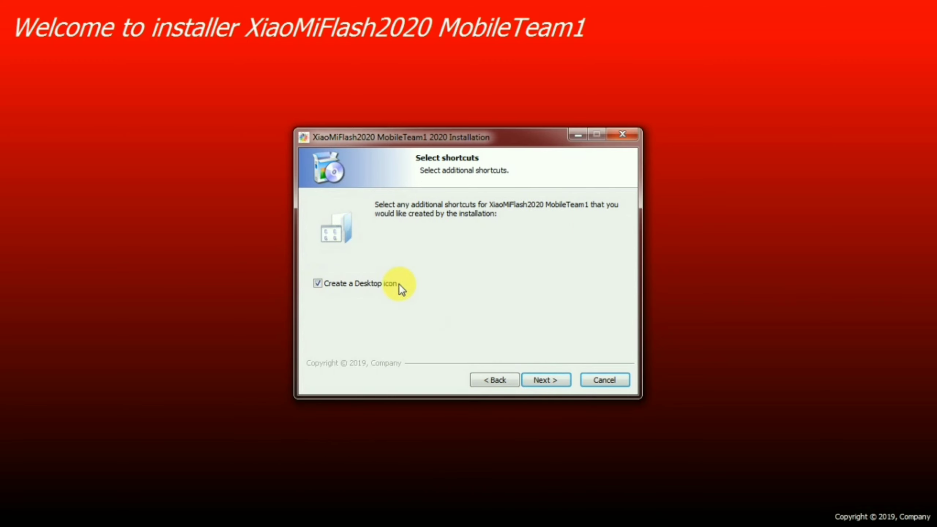
pyautogui.click(547, 380)
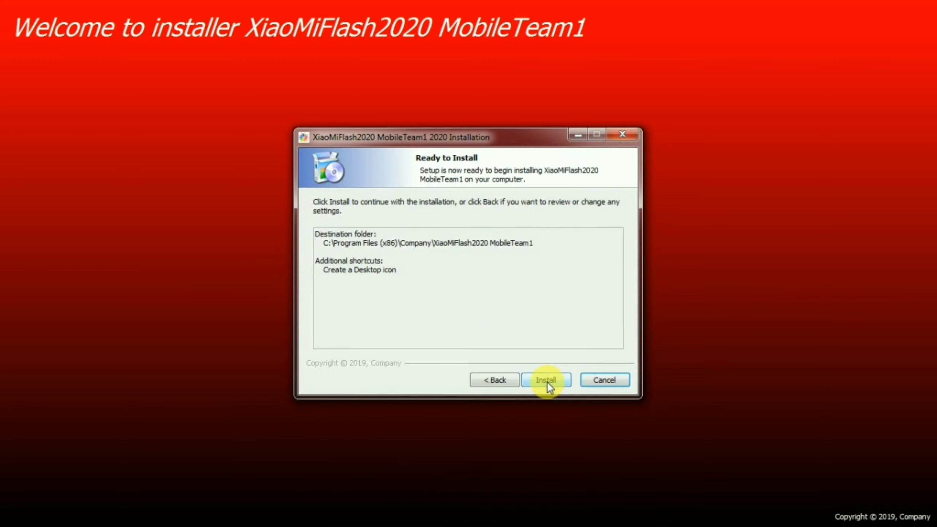
pyautogui.click(546, 380)
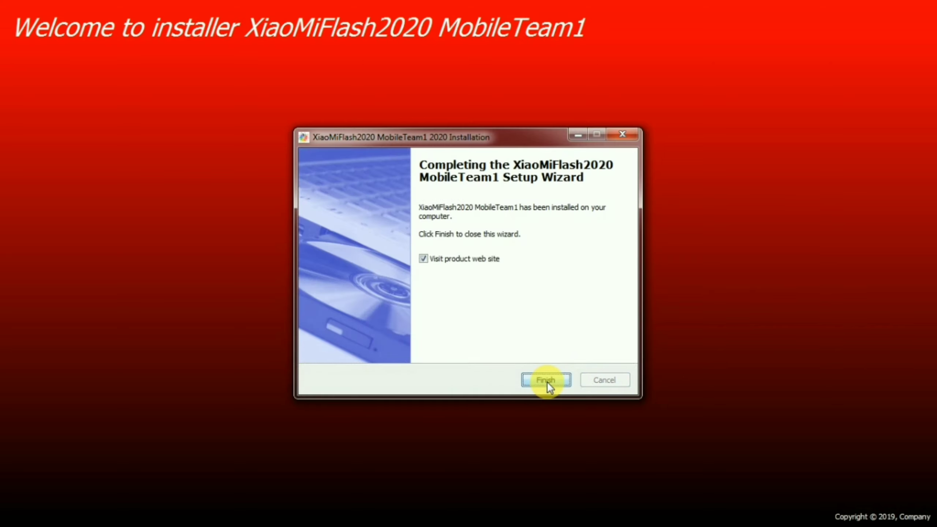
# Step: Finish the setup wizard without visiting the product web site and close the installer's folder window
pyautogui.click(427, 257)
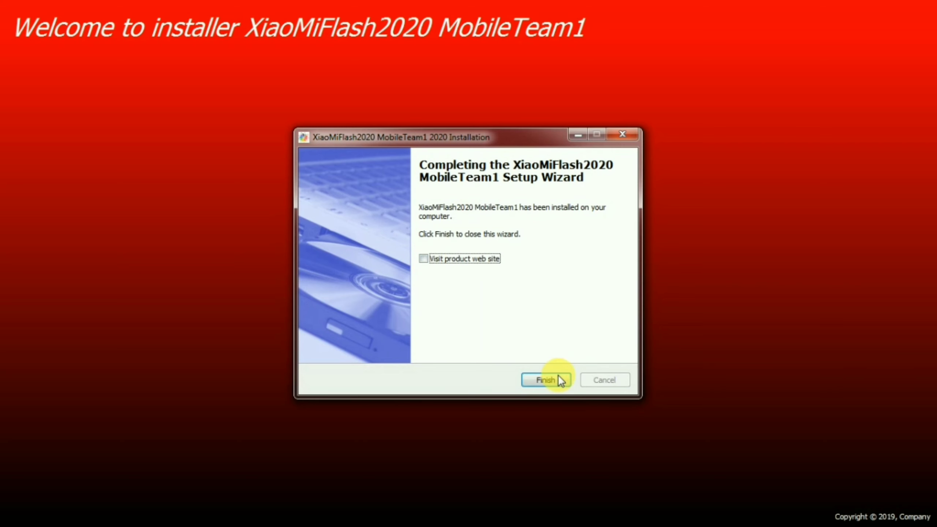
pyautogui.click(548, 376)
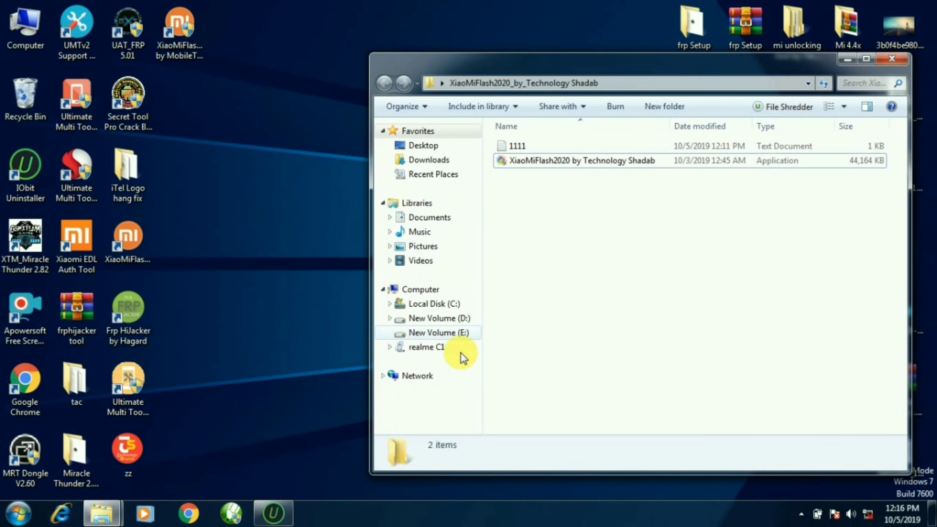
pyautogui.click(889, 61)
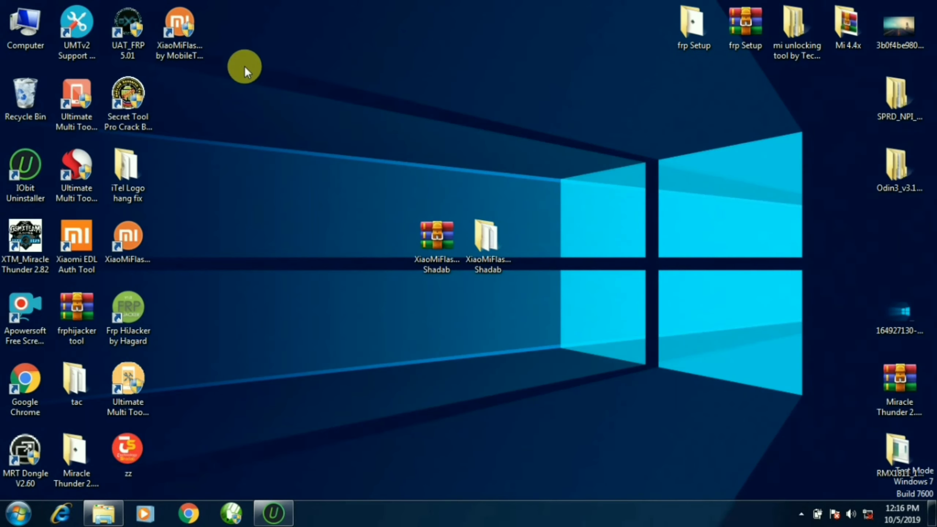
# Step: Launch XiaoMiFlash2020 from its new desktop shortcut and view the scatter file chooser without picking a file
pyautogui.click(166, 41)
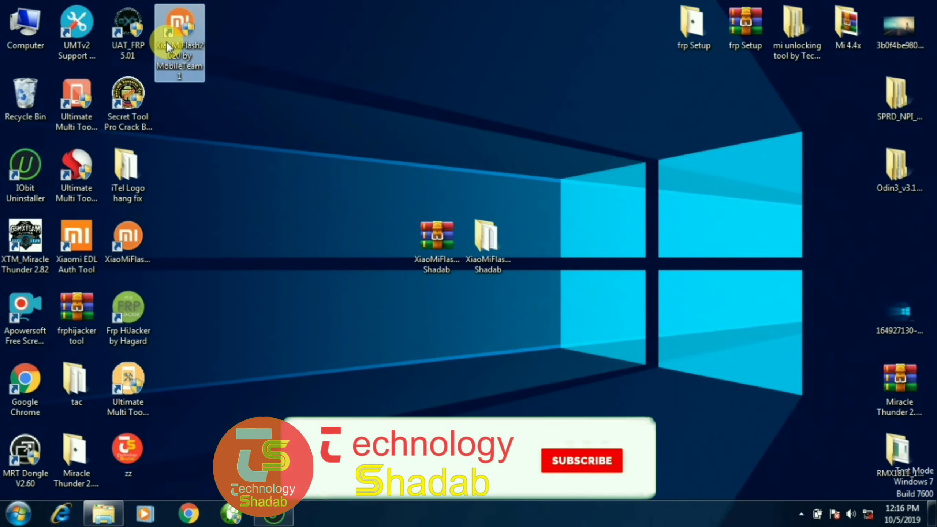
pyautogui.doubleClick(183, 30)
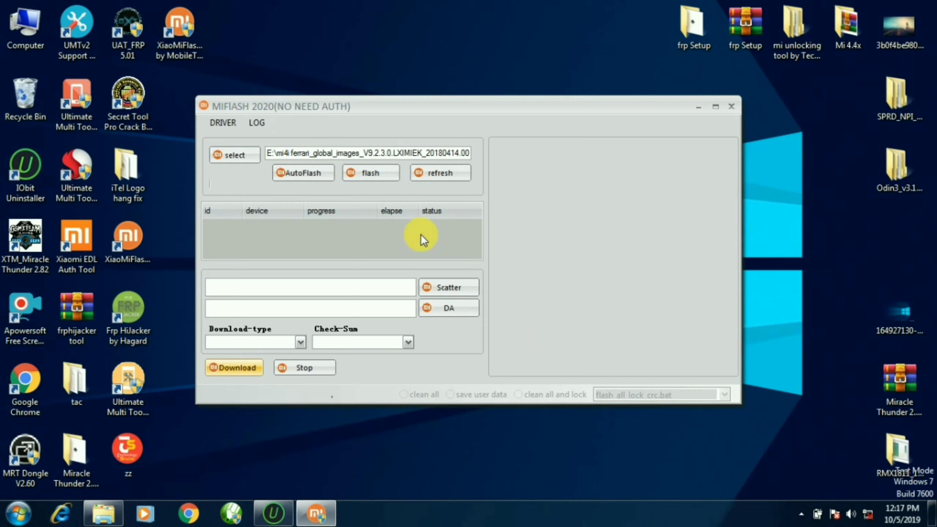
pyautogui.click(444, 290)
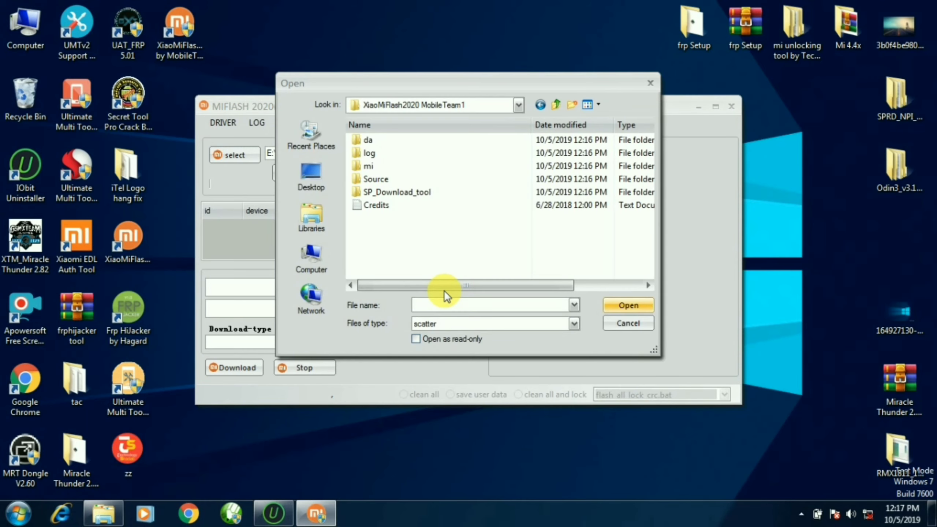
pyautogui.click(650, 81)
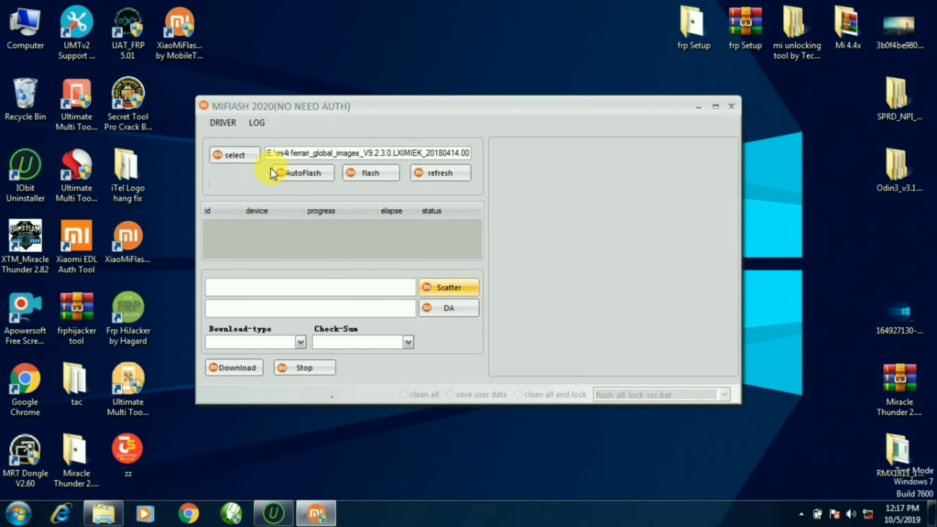
# Step: Set the firmware path to the images folder inside Mi 4.4x's santoni_global_images_8.9.13_20180913.0000.00_7.1_global folder and refresh the device list
pyautogui.click(243, 155)
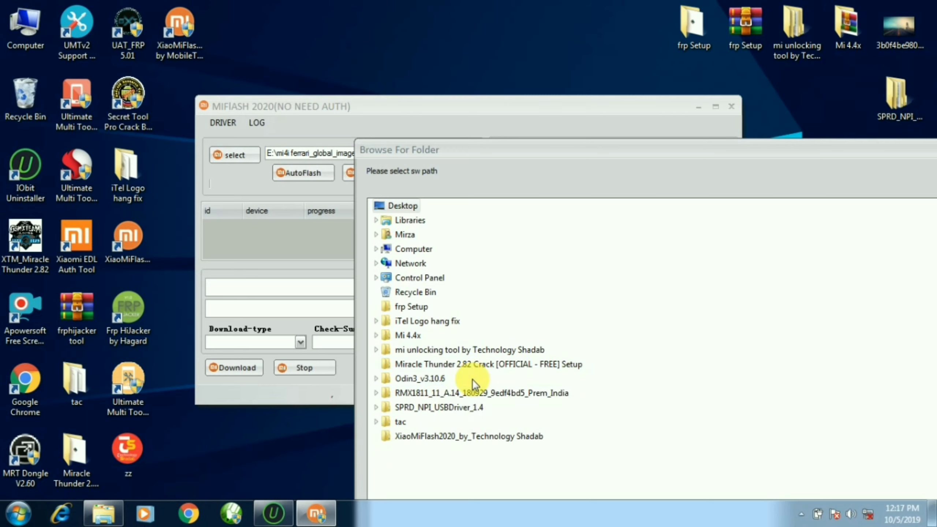
pyautogui.doubleClick(407, 336)
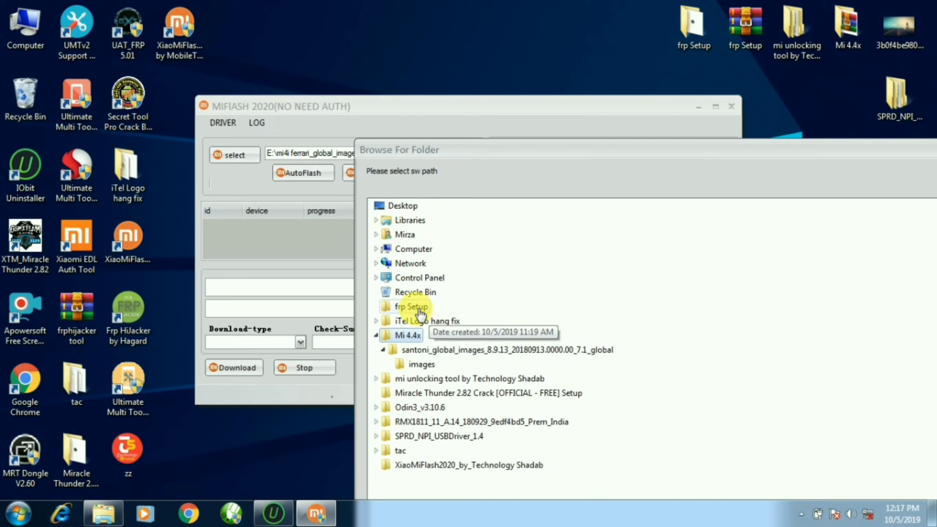
pyautogui.click(450, 350)
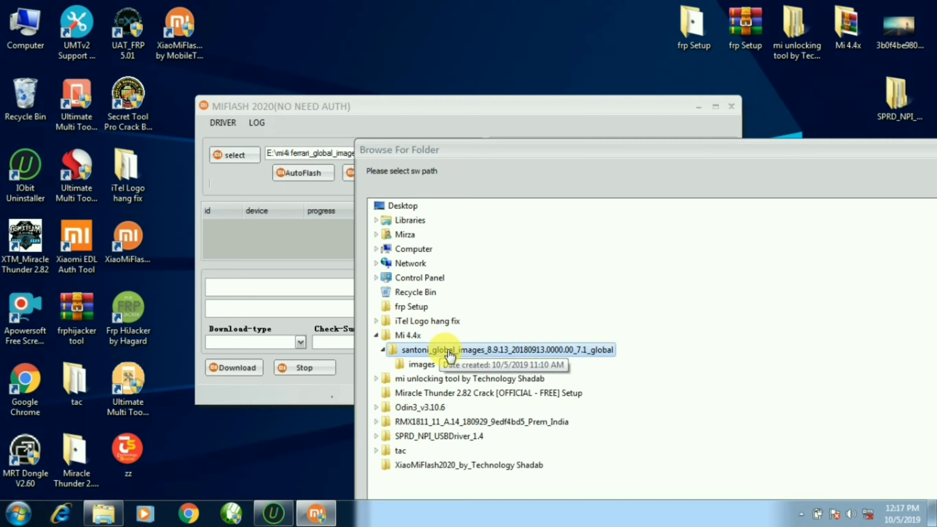
pyautogui.click(421, 366)
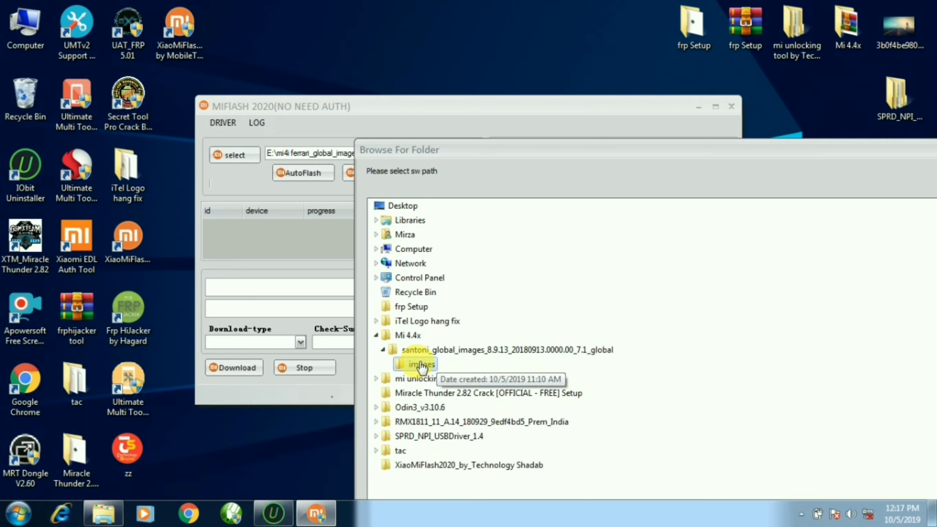
pyautogui.moveTo(692, 150); pyautogui.dragTo(344, 19)
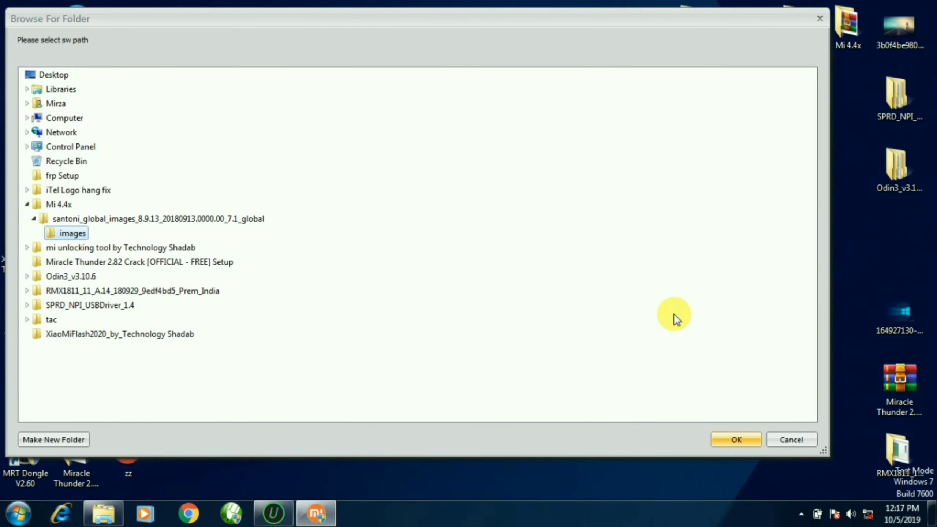
pyautogui.click(748, 446)
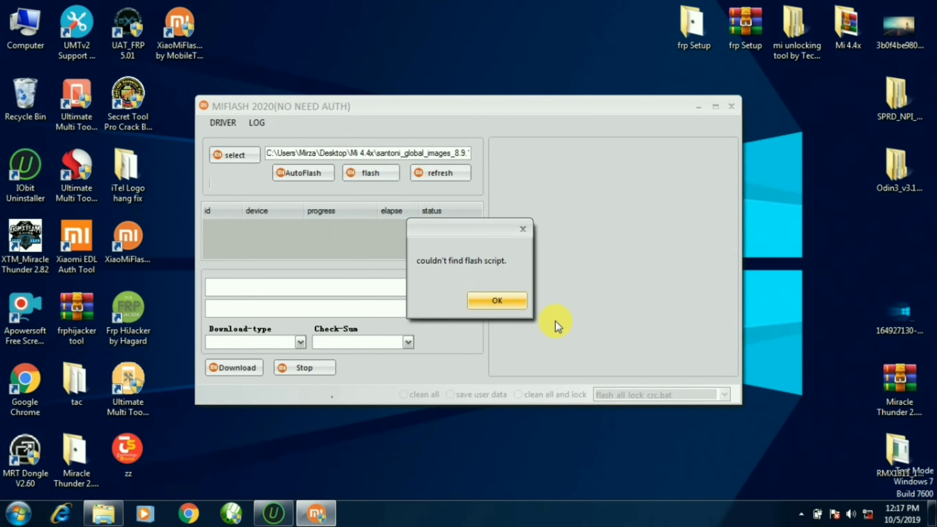
pyautogui.click(521, 230)
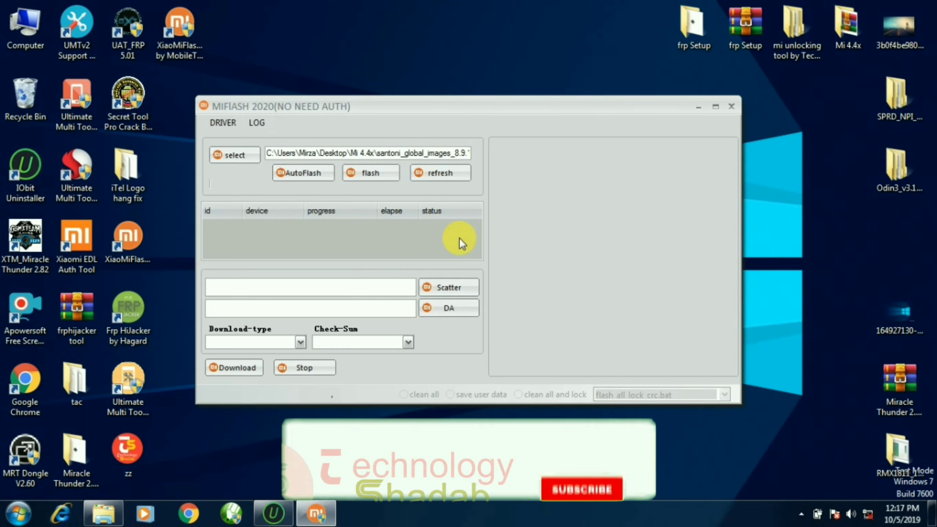
pyautogui.click(494, 294)
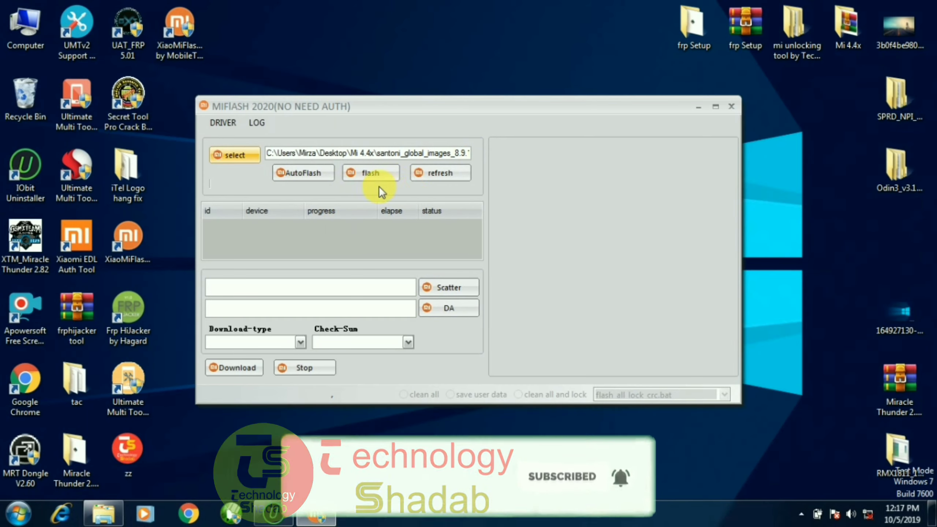
pyautogui.click(430, 172)
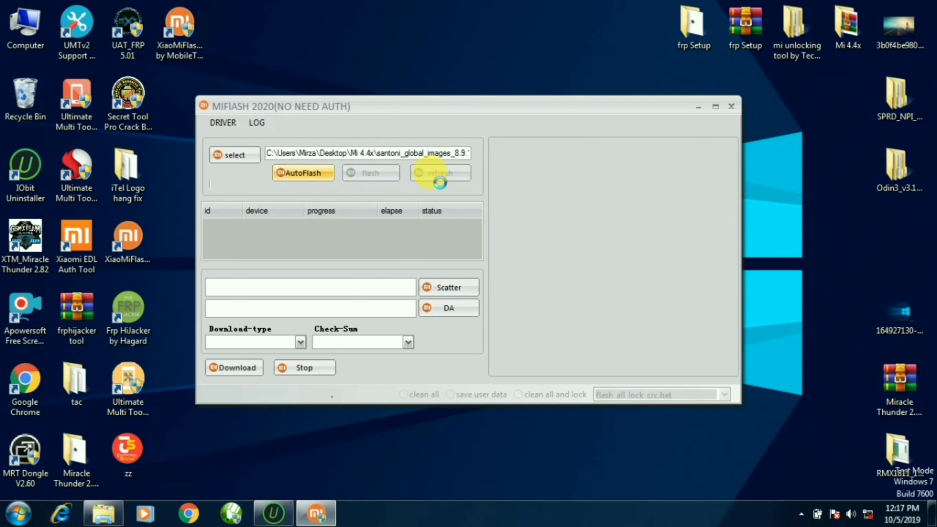